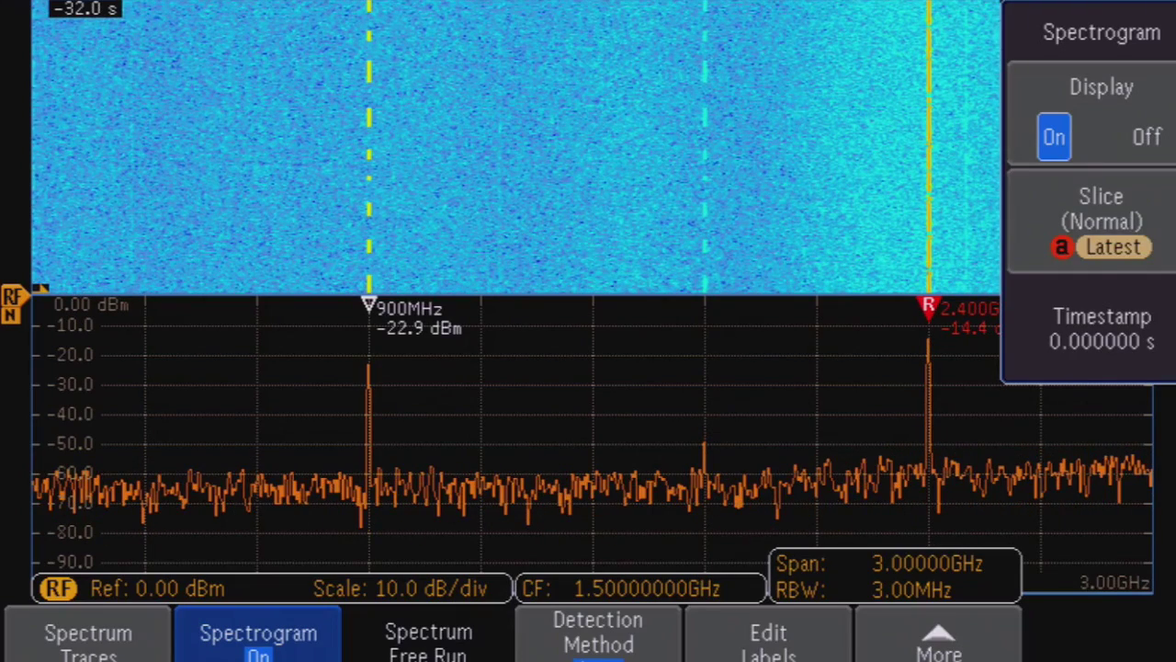
Turn the knob back to spectrogram slice -30 (-4.96 s), showing 900 MHz at -22.9 dBm.
{"action": "scroll", "coordinate": [1102, 247], "scroll_direction": "down", "scroll_amount": 3}
{"action": "scroll", "coordinate": [1102, 246], "scroll_direction": "down", "scroll_amount": 1}
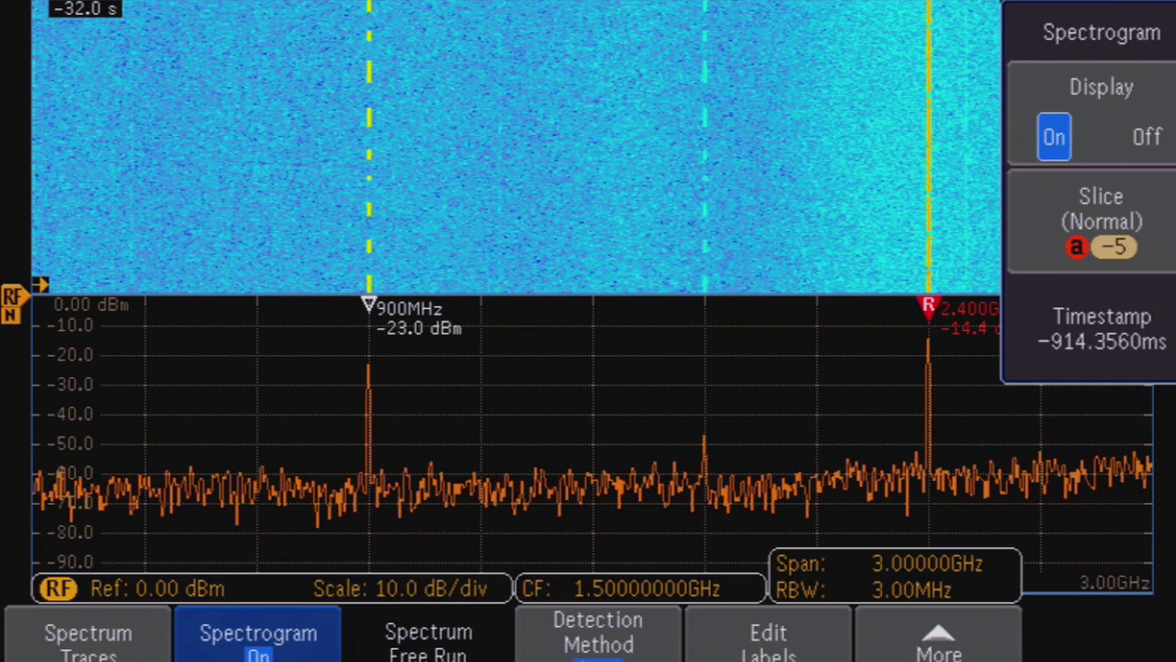
{"action": "scroll", "coordinate": [1102, 247], "scroll_direction": "down", "scroll_amount": 1}
{"action": "scroll", "coordinate": [1101, 246], "scroll_direction": "down", "scroll_amount": 3}
{"action": "scroll", "coordinate": [1102, 246], "scroll_direction": "down", "scroll_amount": 2}
{"action": "scroll", "coordinate": [1101, 247], "scroll_direction": "down", "scroll_amount": 5}
{"action": "scroll", "coordinate": [1102, 246], "scroll_direction": "down", "scroll_amount": 2}
{"action": "scroll", "coordinate": [1102, 246], "scroll_direction": "down", "scroll_amount": 1}
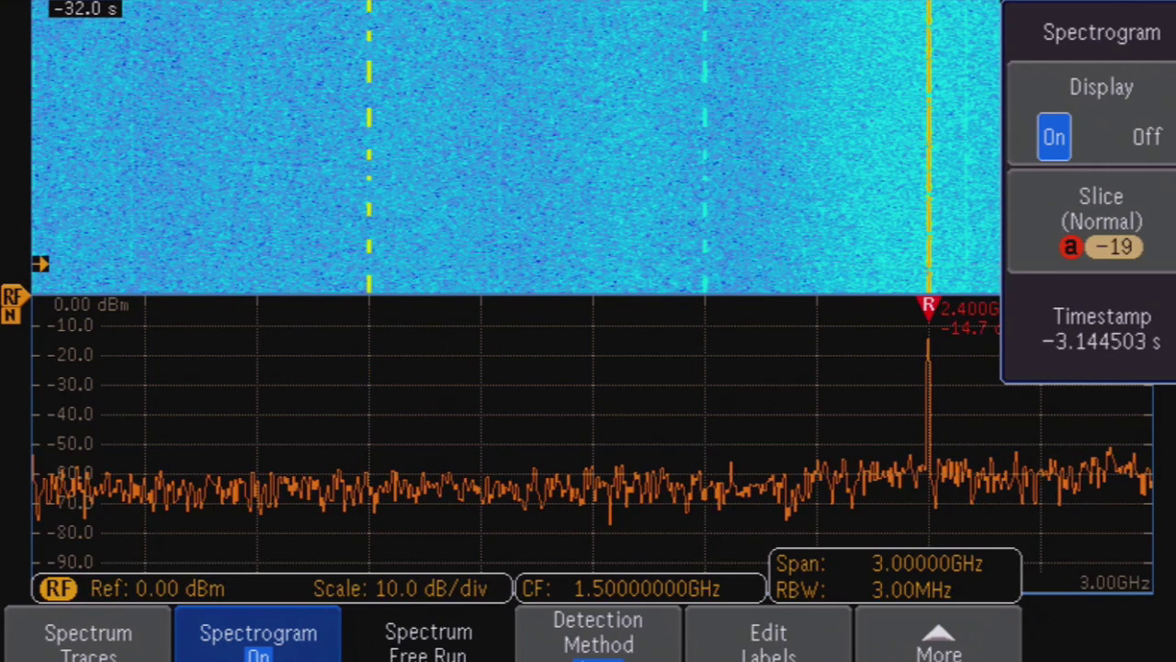
{"action": "scroll", "coordinate": [1102, 247], "scroll_direction": "down", "scroll_amount": 1}
{"action": "scroll", "coordinate": [1102, 246], "scroll_direction": "down", "scroll_amount": 3}
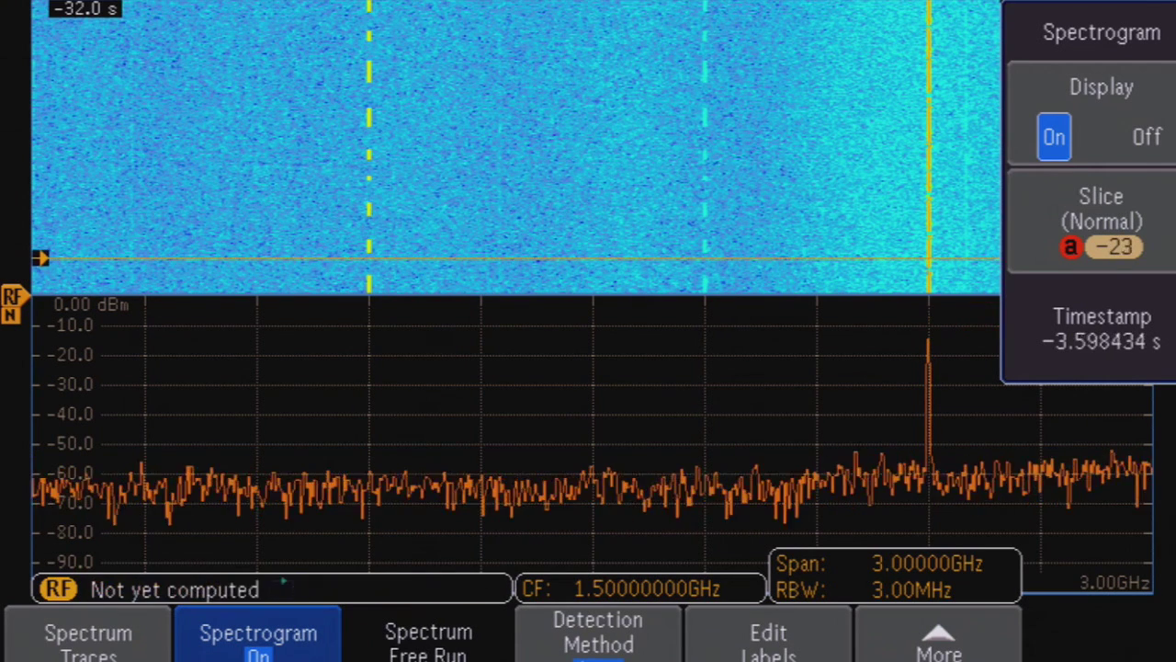
{"action": "scroll", "coordinate": [1101, 246], "scroll_direction": "down", "scroll_amount": 3}
{"action": "scroll", "coordinate": [1102, 246], "scroll_direction": "down", "scroll_amount": 2}
{"action": "scroll", "coordinate": [1102, 247], "scroll_direction": "down", "scroll_amount": 2}
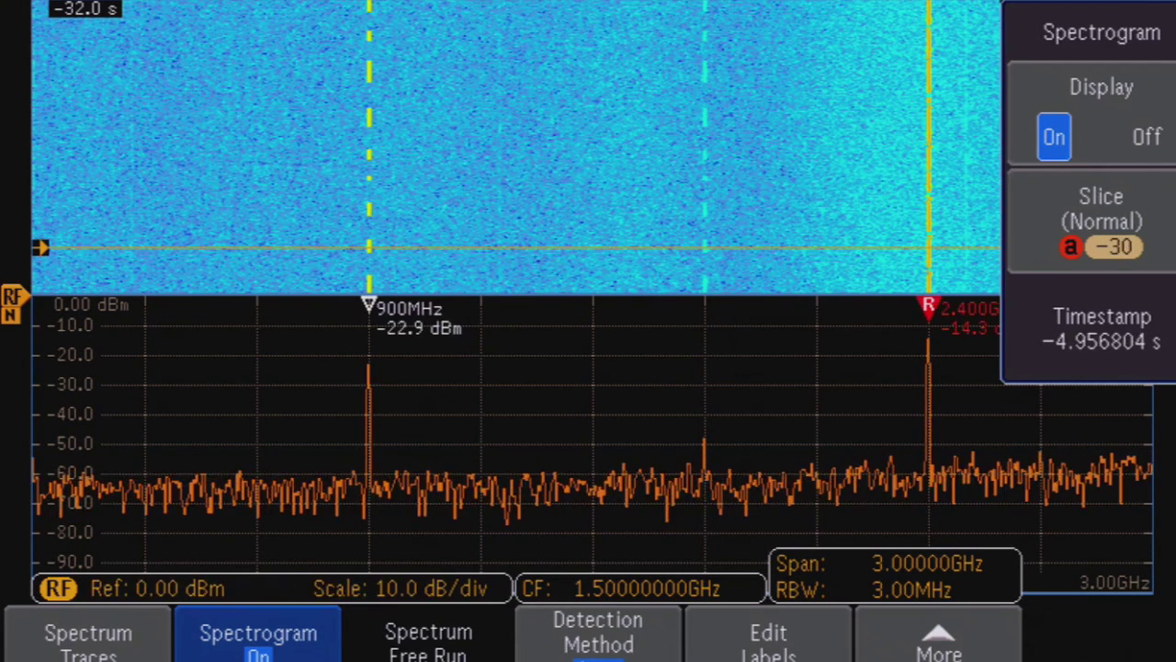